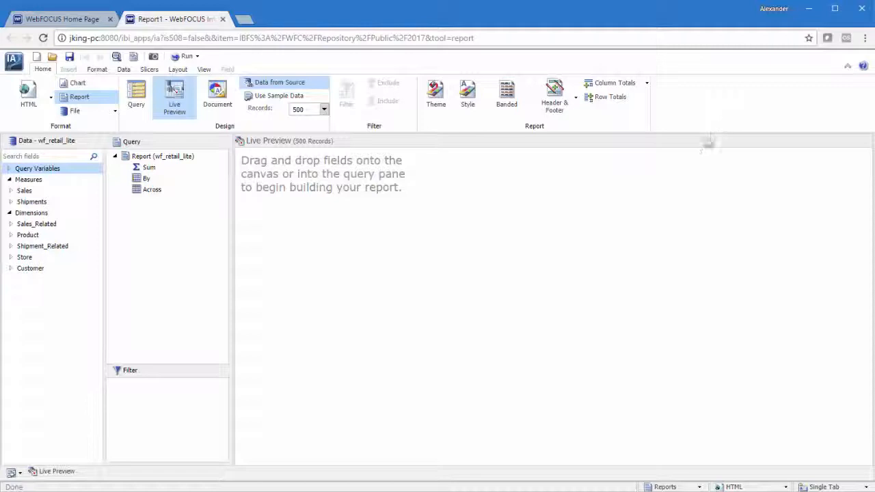
Step: Start a new Detail (DEFINE) field and set its format to Alphanumeric with a total length of 40
click(124, 70)
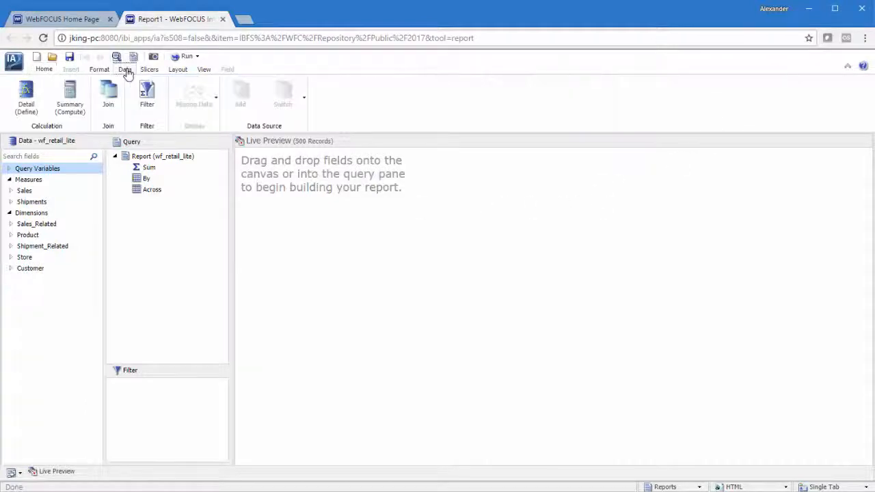
click(26, 108)
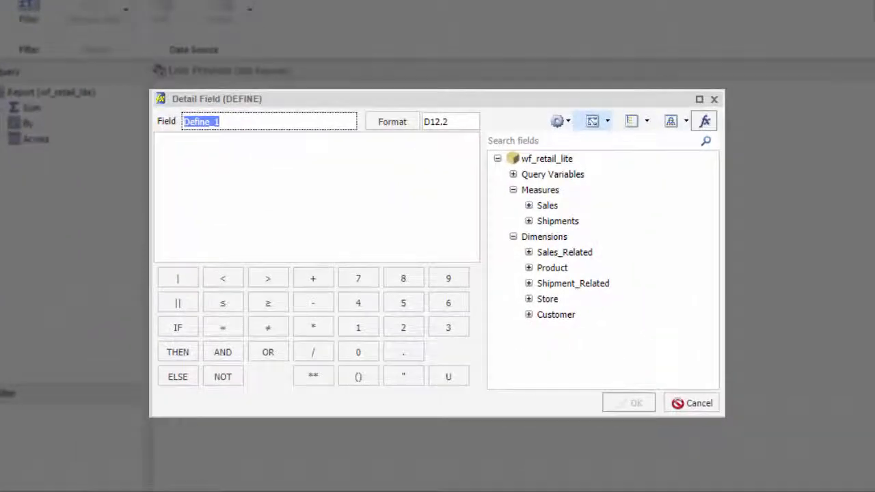
click(401, 130)
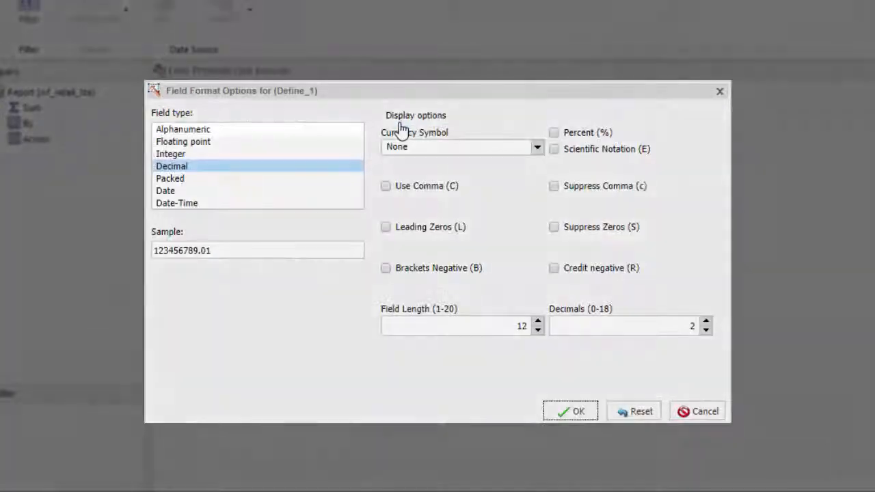
click(345, 135)
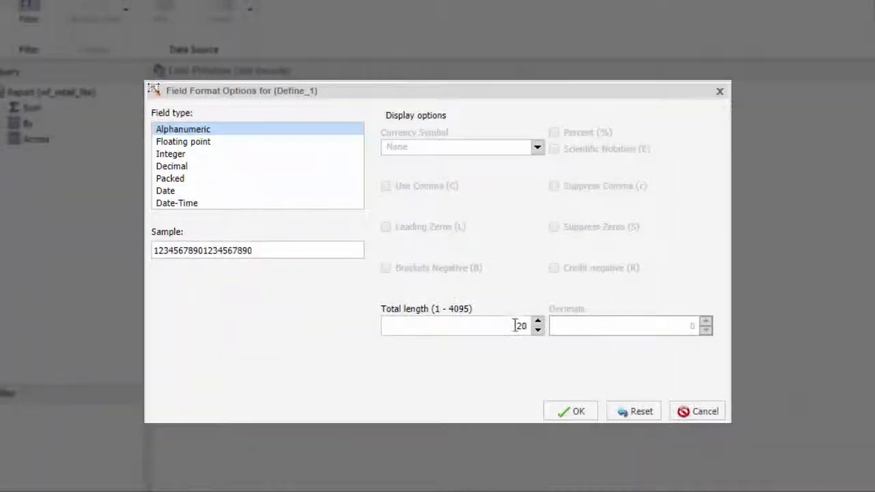
double_click(521, 326)
text(40)
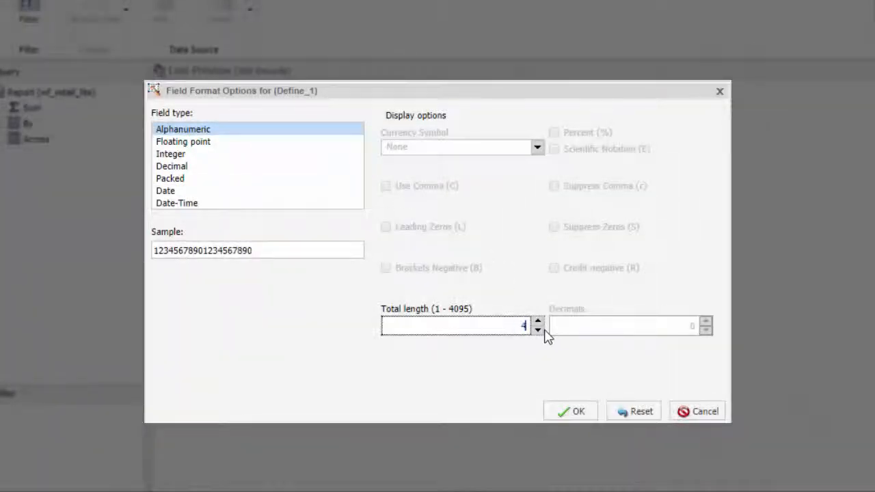
click(563, 410)
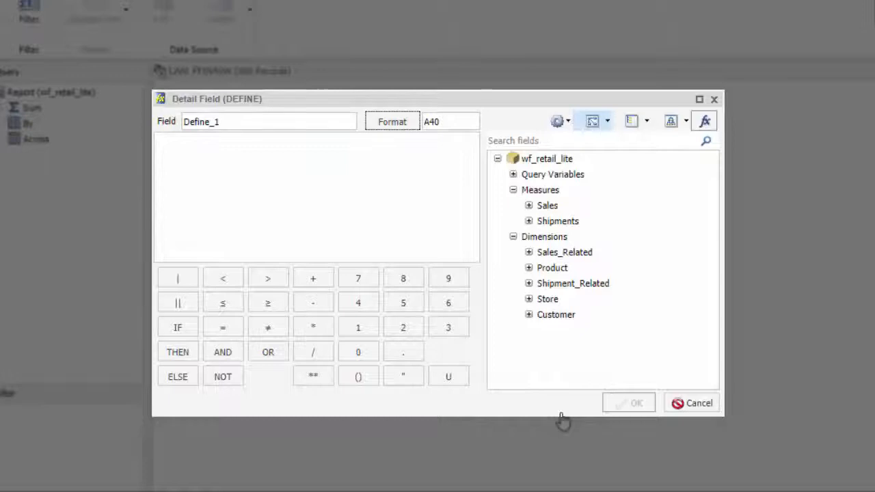
Step: Build the expression concatenating Customer,City, the literal ', ' and Customer,State,Province
click(529, 315)
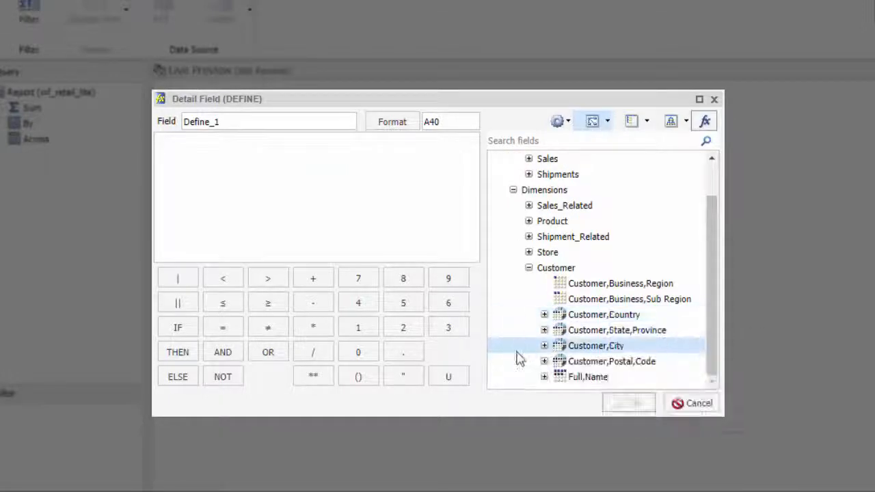
double_click(570, 347)
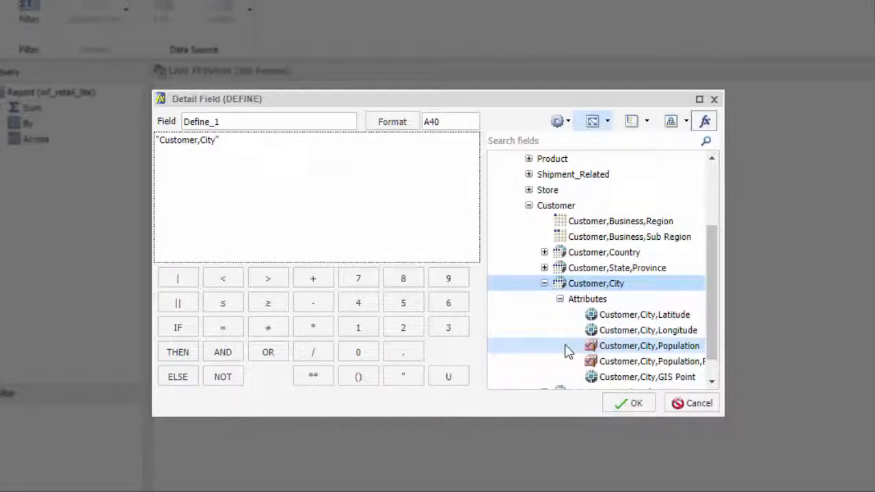
click(190, 309)
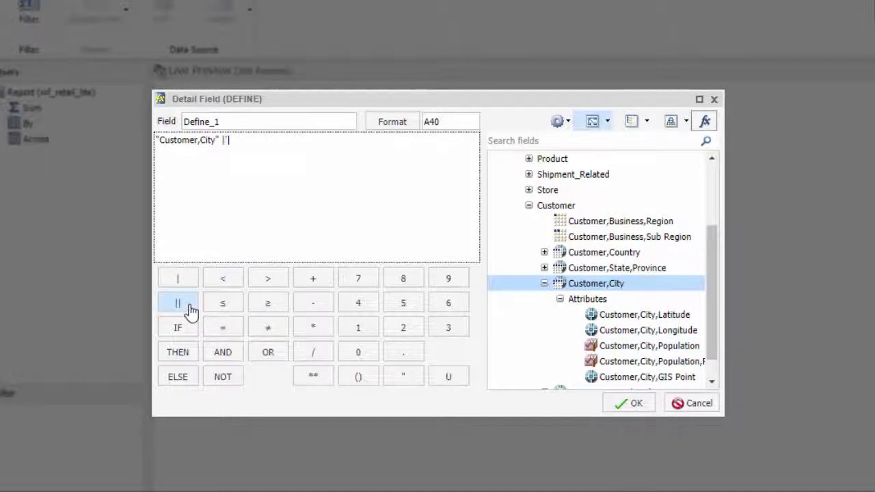
text(', ')
click(190, 309)
double_click(613, 269)
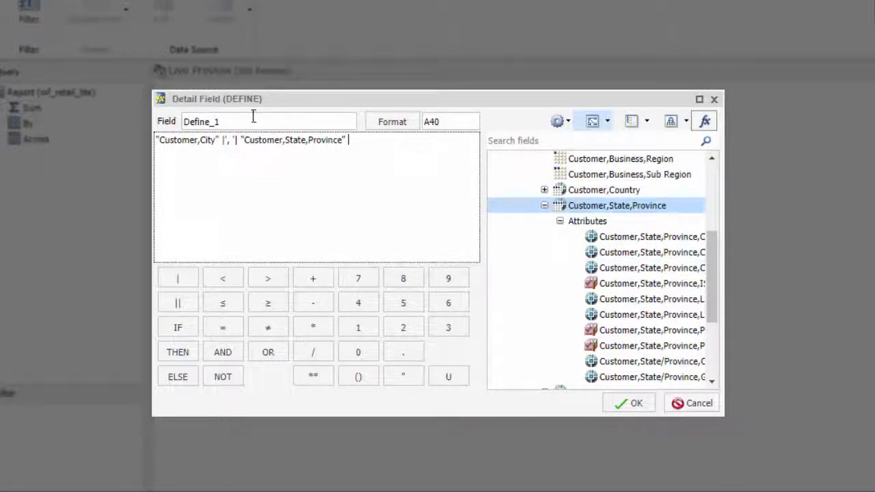
Step: Name the defined field CityState and save it
drag(252, 118, 133, 118)
text(CityState)
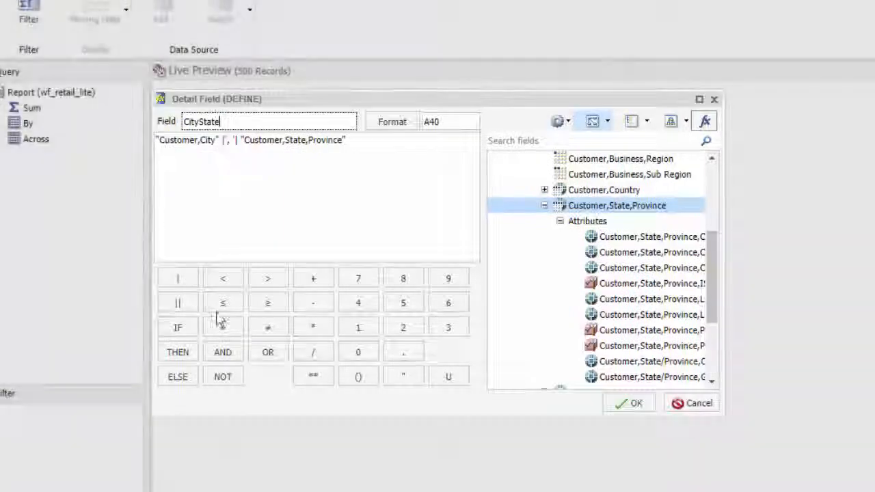
click(619, 405)
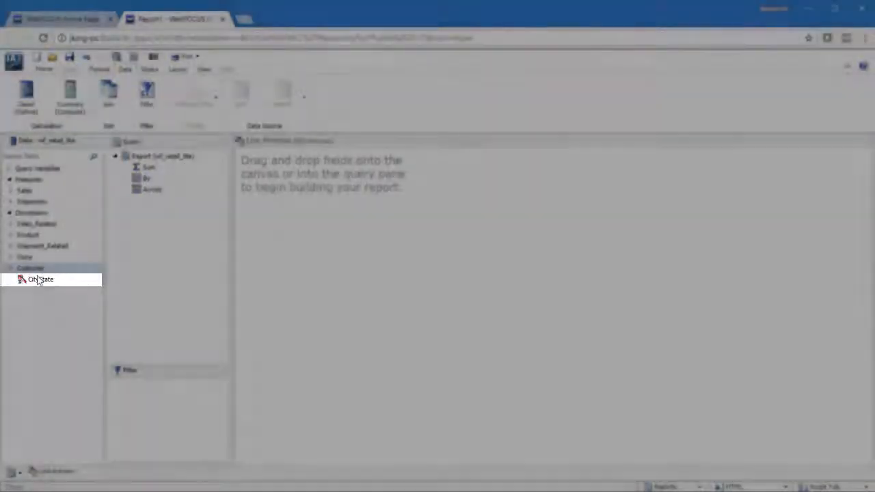
Step: Add CityState to the report and retitle its column as City and State
double_click(39, 279)
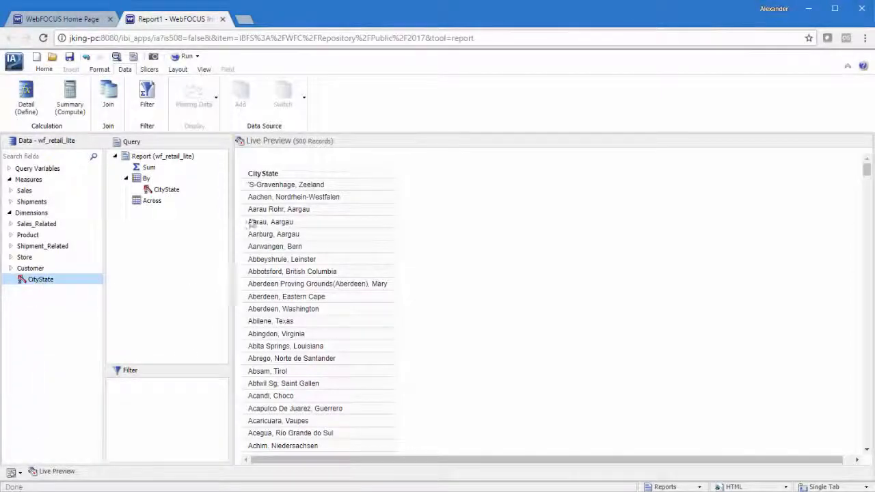
right_click(262, 173)
click(311, 242)
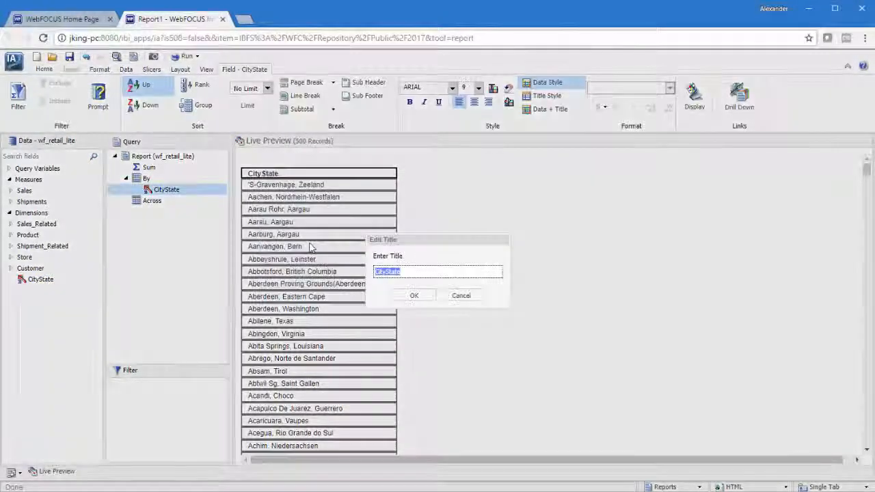
key(Left)
key(Right)
key(Right)
key(Right)
key(Right)
text(and)
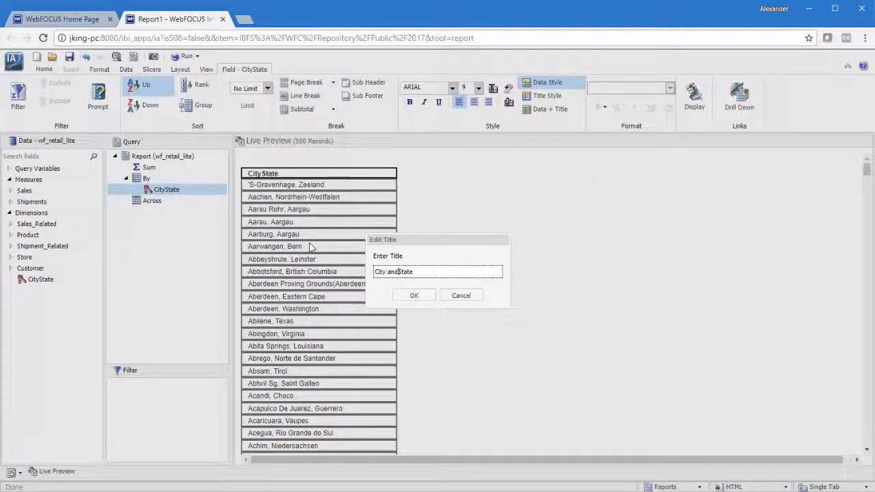
click(422, 298)
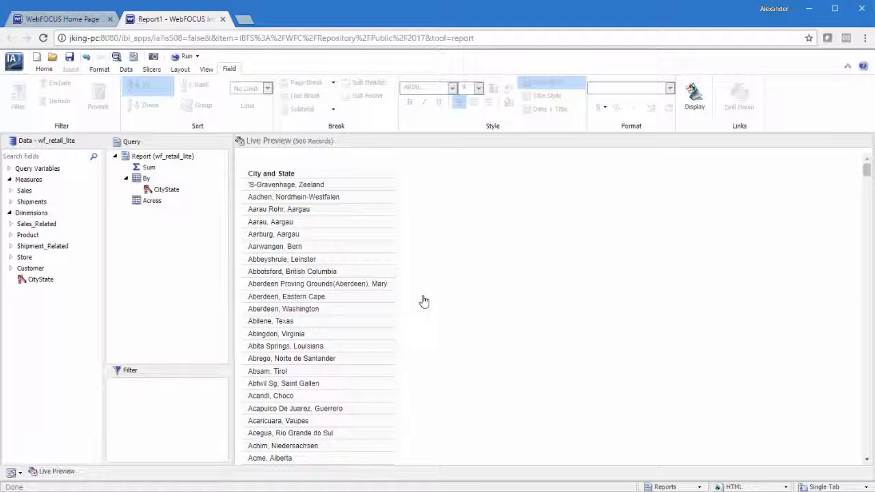
Step: Start a Summary (COMPUTE) field with the expression Revenue divided by Sale Unit(s)
double_click(19, 191)
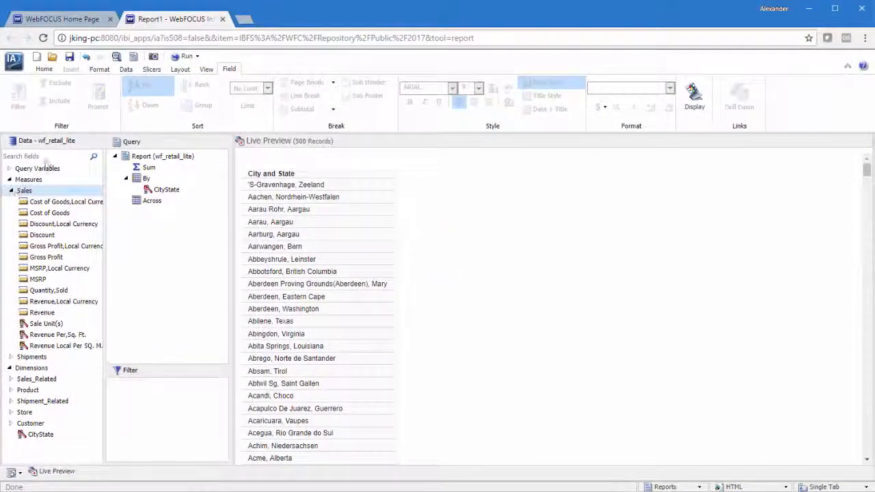
click(126, 69)
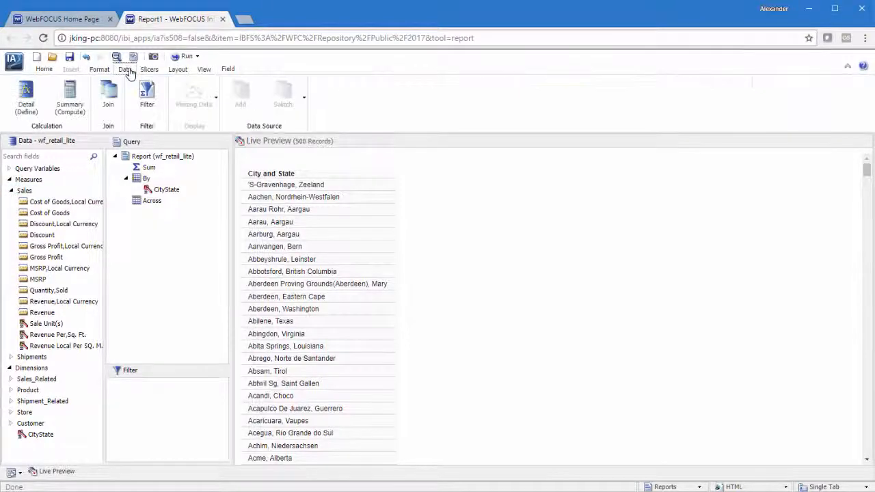
click(64, 96)
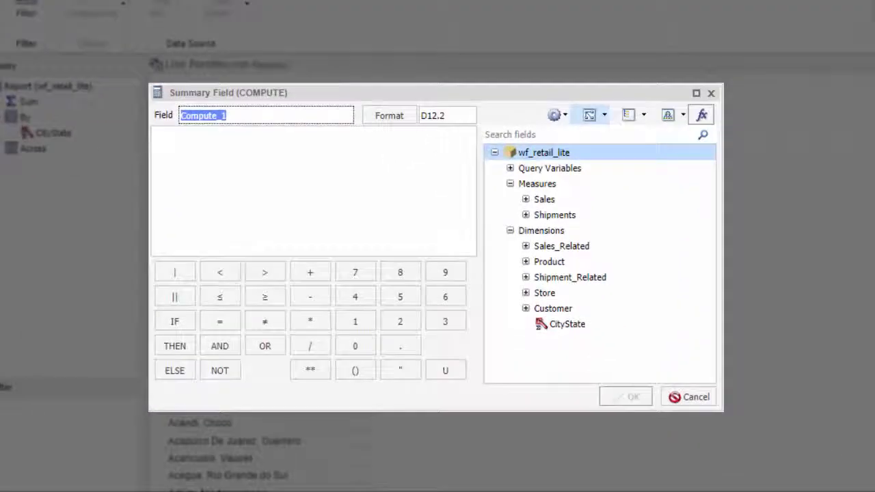
click(526, 199)
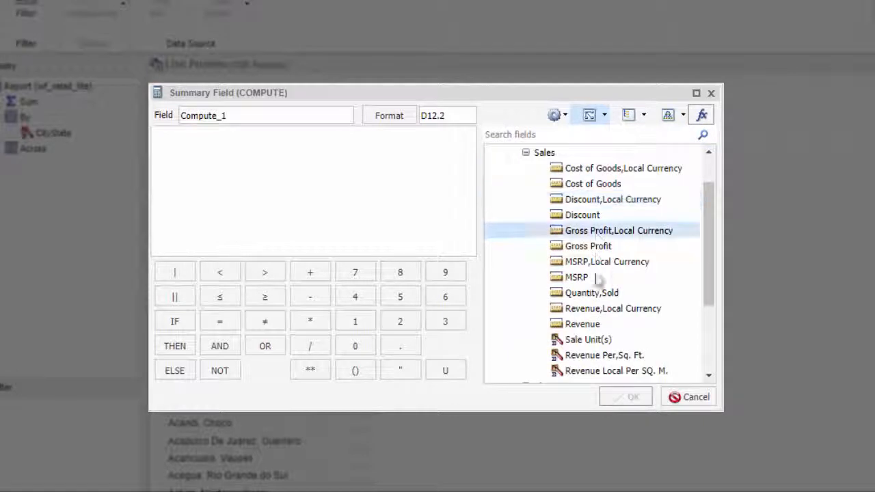
double_click(584, 326)
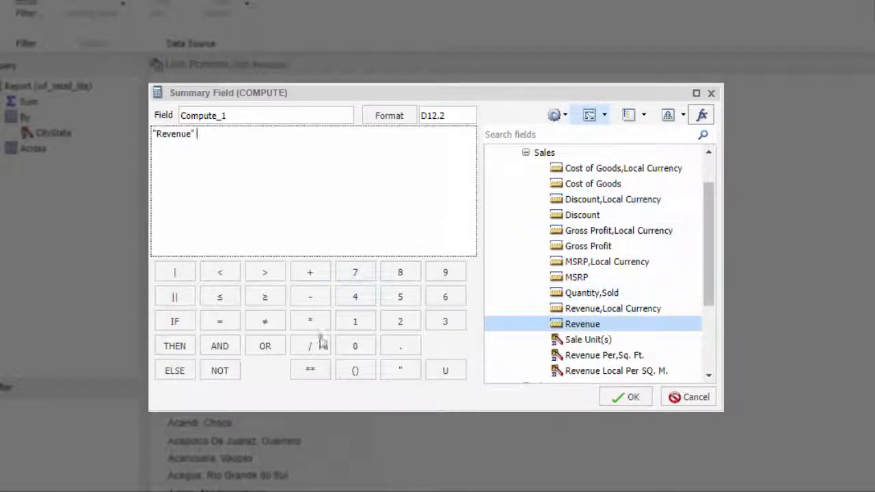
click(317, 346)
double_click(603, 344)
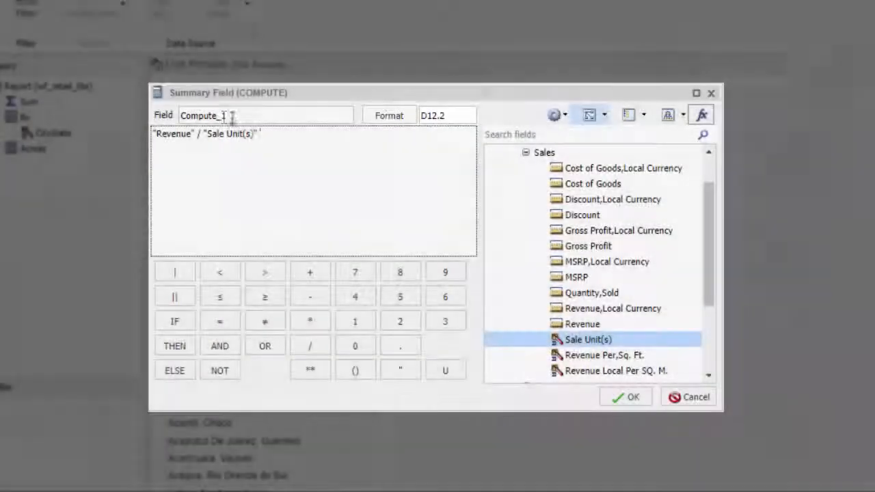
Step: Name the computed field RevenuePerSale and save it into the report
double_click(231, 114)
text(RevenuePerSale)
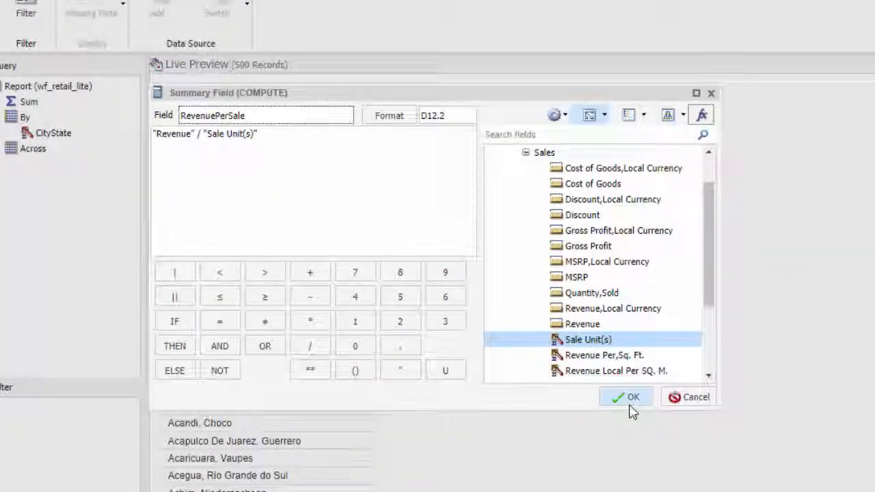
click(627, 397)
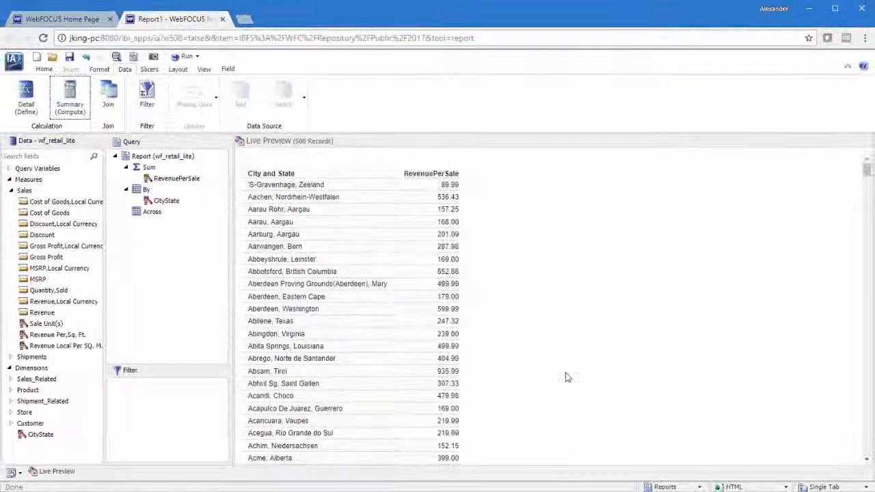
Step: Retitle the RevenuePerSale column as Revenue,Per Sale and run the report
right_click(441, 173)
click(463, 205)
key(Right)
key(Left)
key(Left)
key(Left)
key(Left)
key(Left)
key(Left)
key(Left)
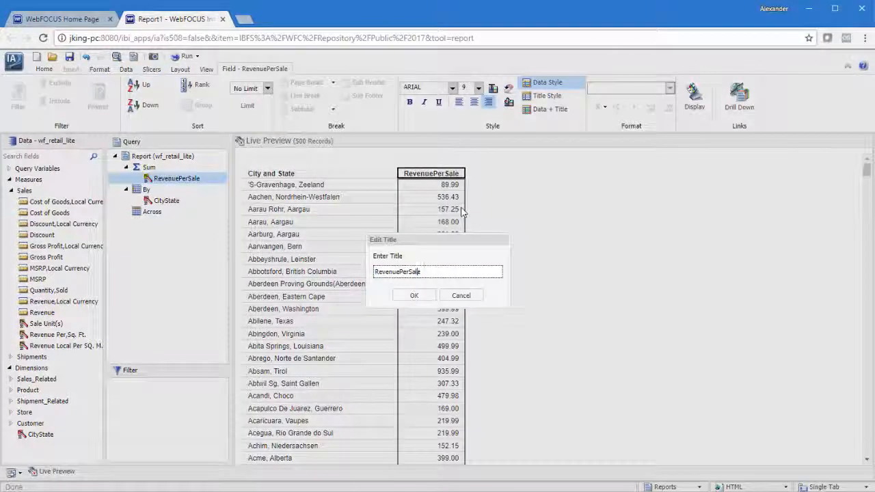
text(,)
key(Right)
key(Right)
key(Right)
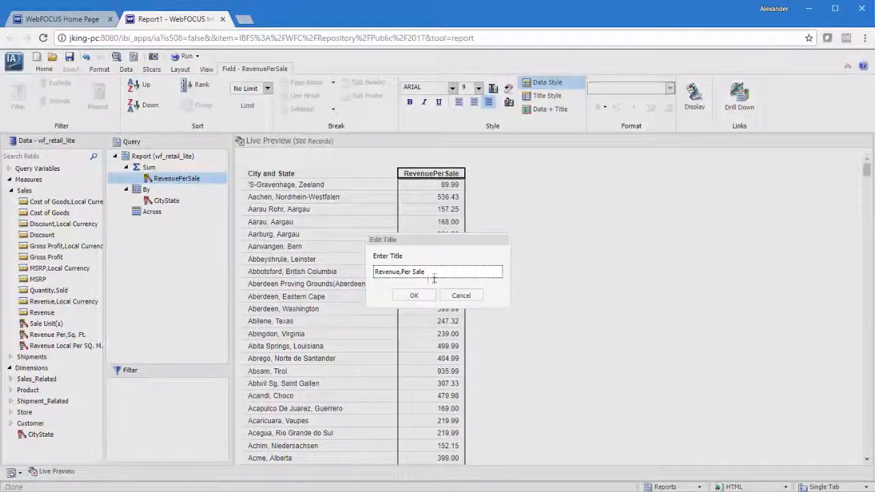
click(413, 295)
click(182, 60)
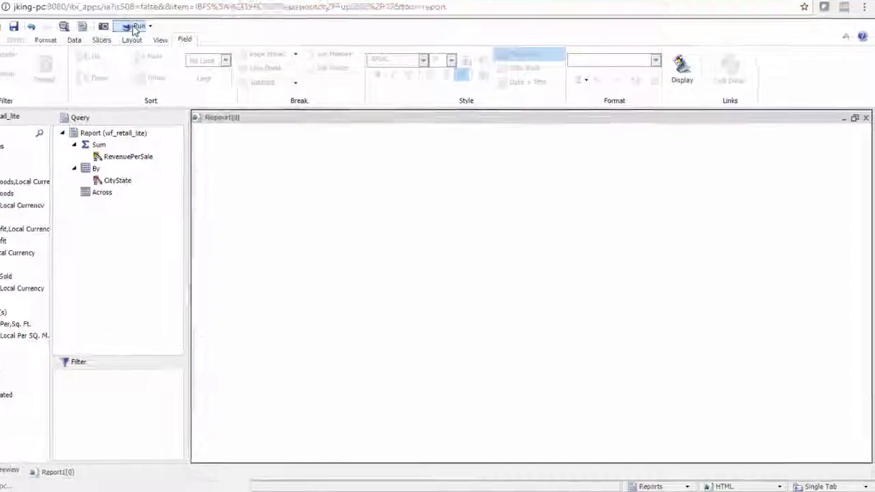